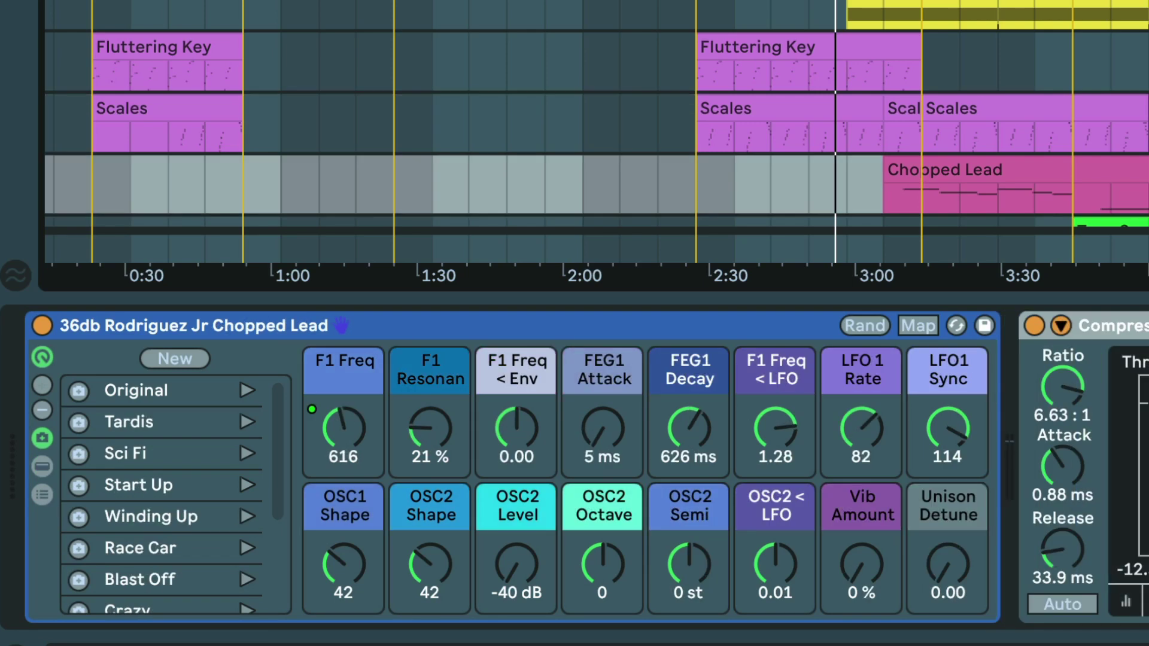
Move down to the Tape Synth Lead track to display its devices.
key("Down")
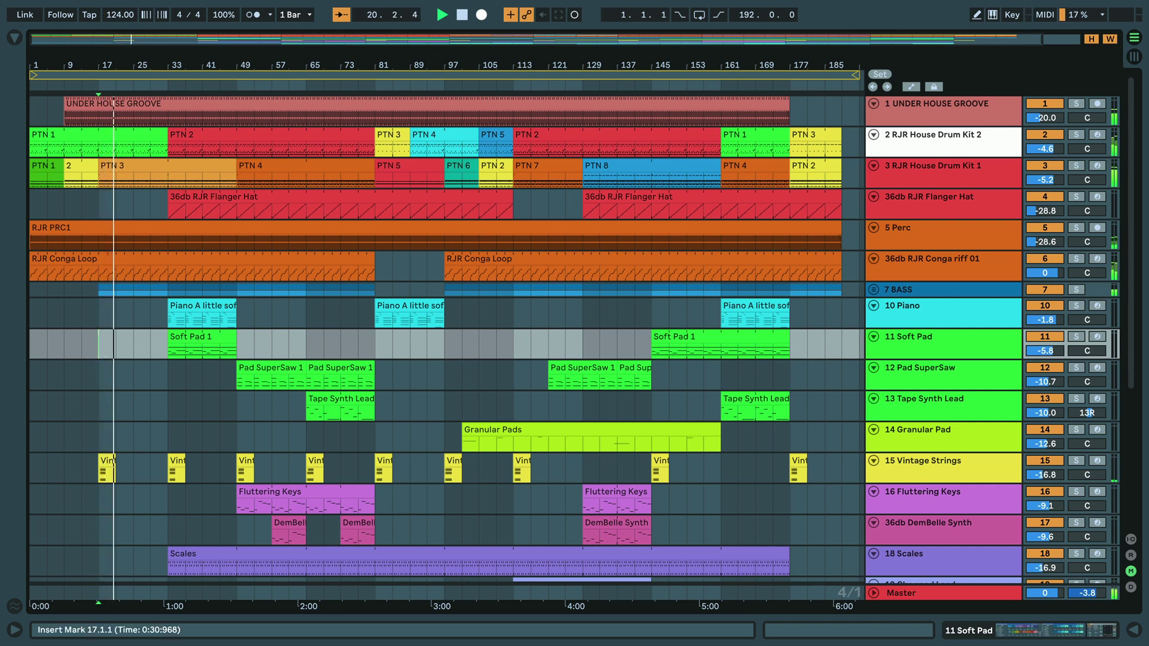
scroll(449, 342, "down", 5)
scroll(449, 342, "down", 3)
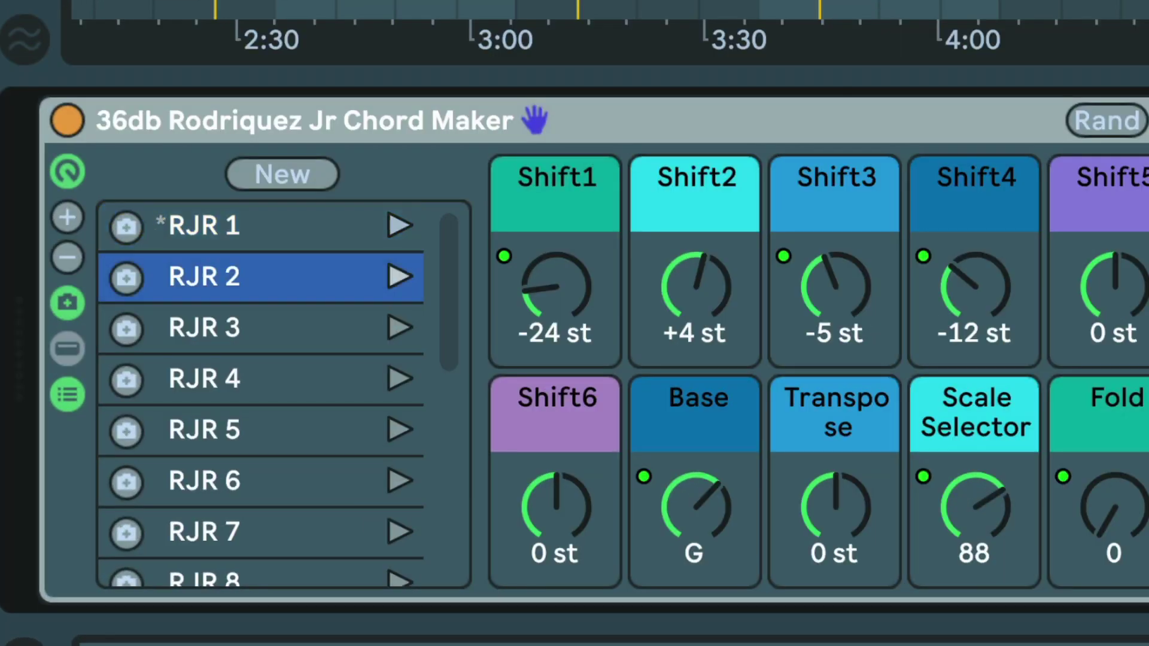
Audition the Chord Maker presets from RJR 2 through RJR 7.
key("Down")
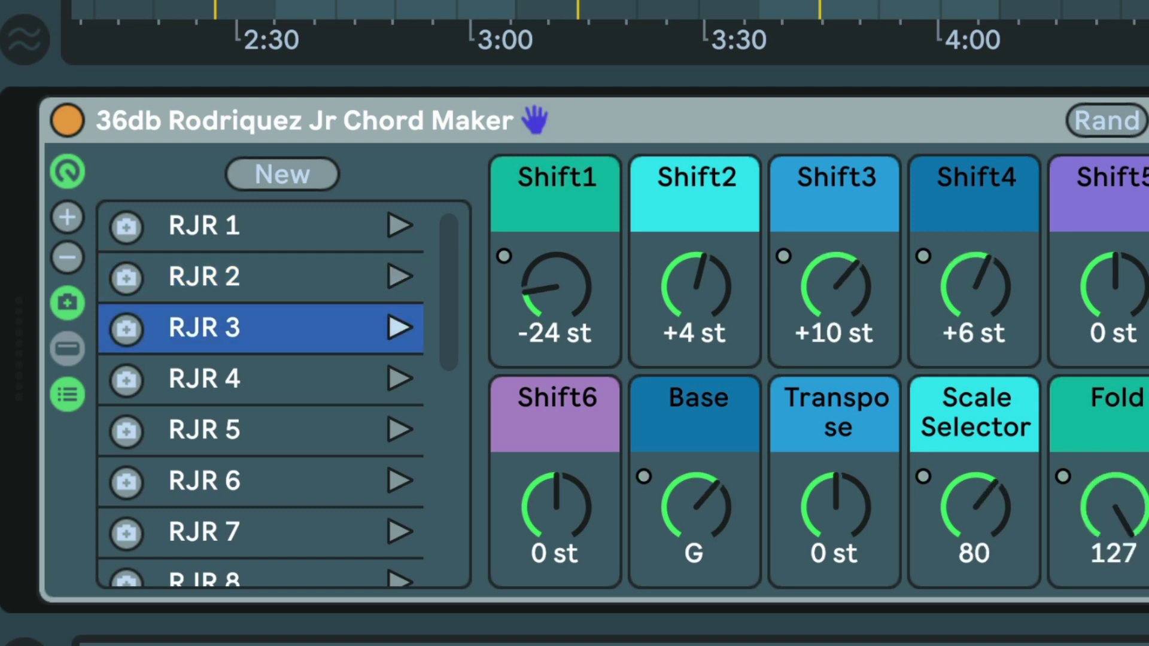
key("Down")
key("Down")
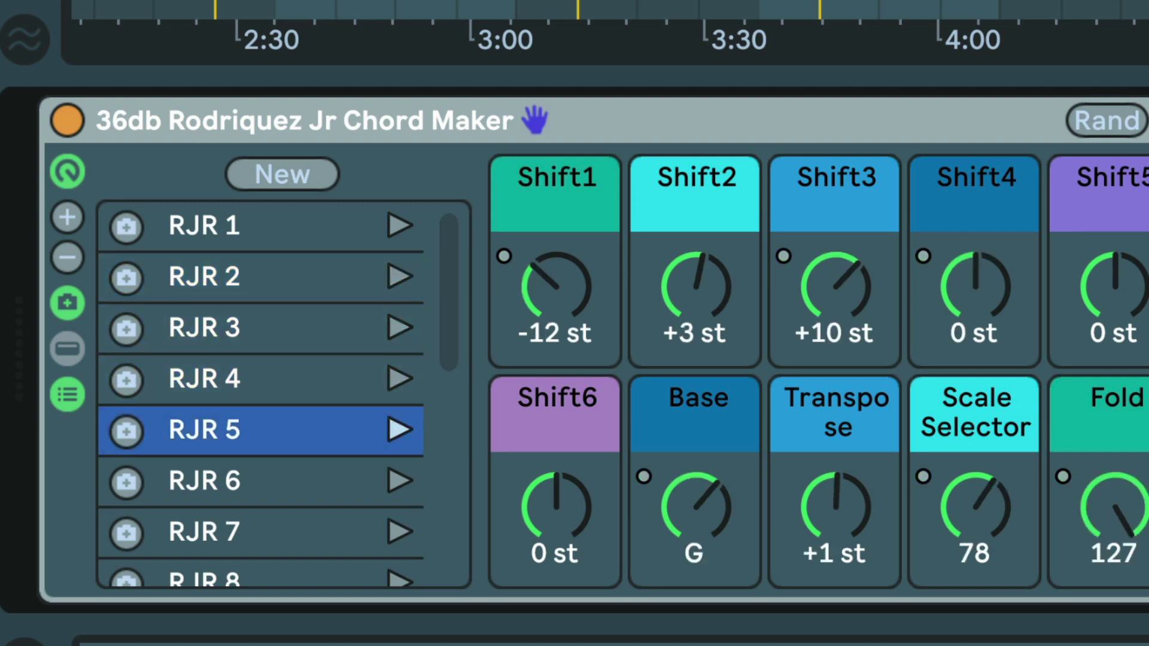
key("Down")
key("Down")
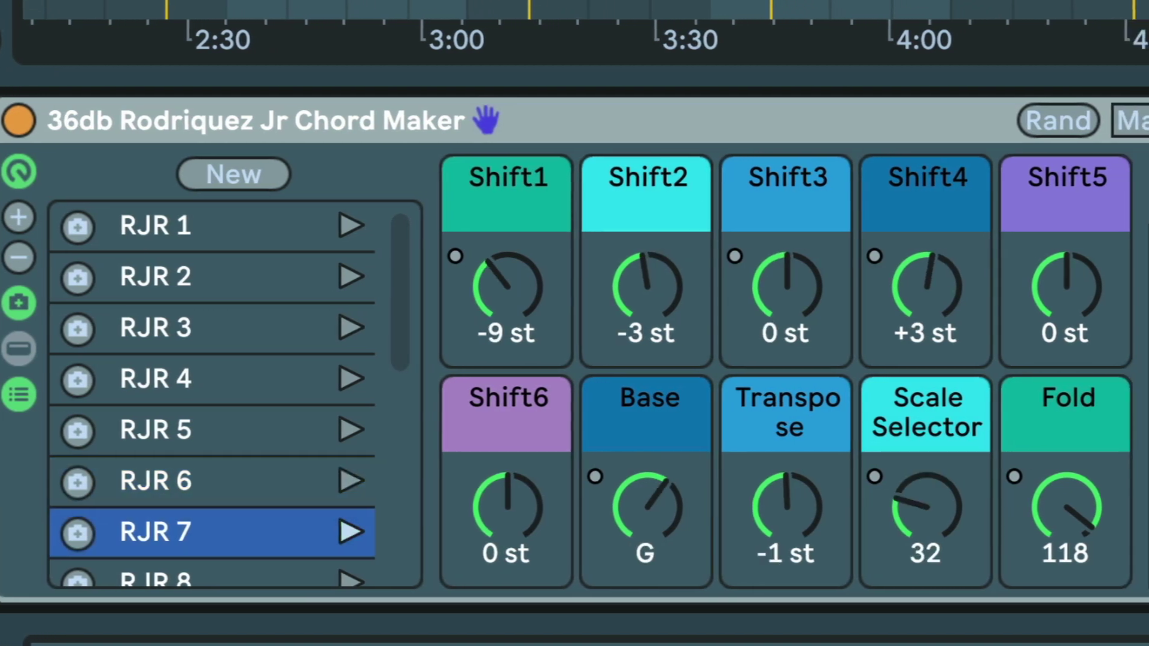
key("Down")
key("Down")
key("Down")
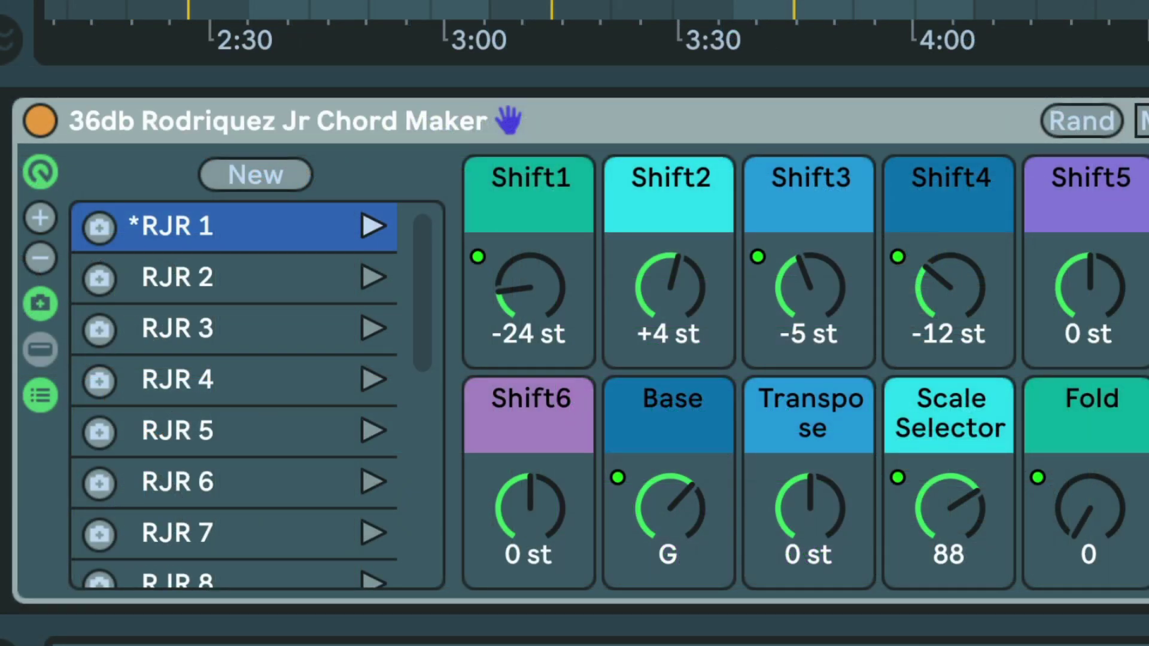
Step through the Chord Maker presets again, from RJR 2 toward RJR 13.
key("Down")
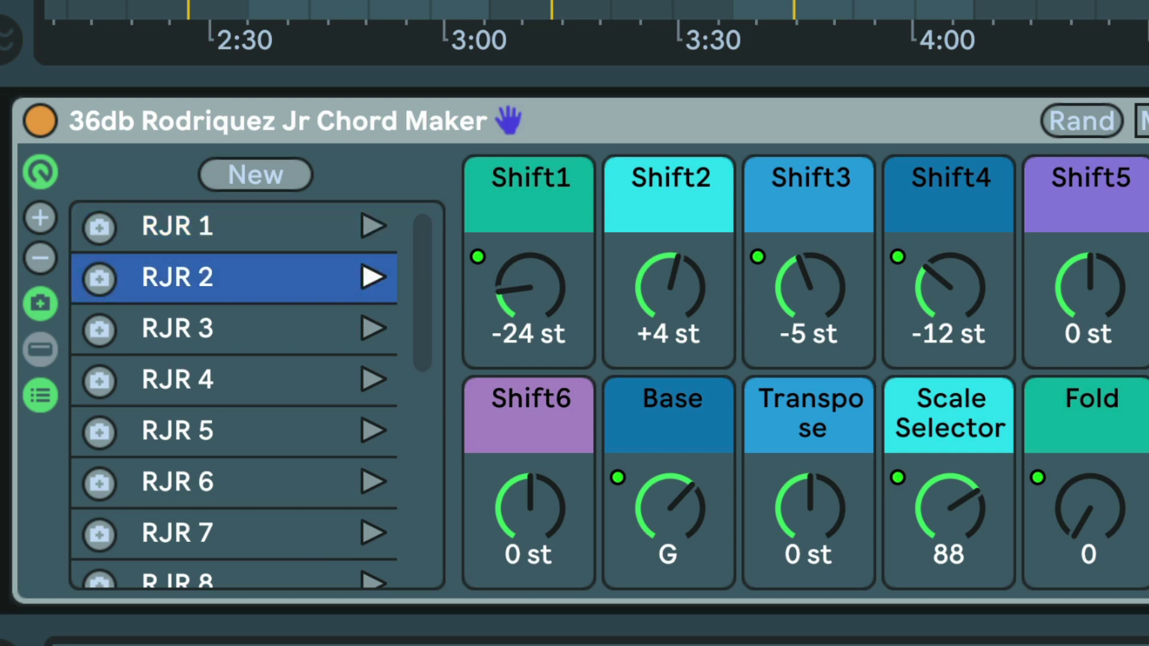
key("Down")
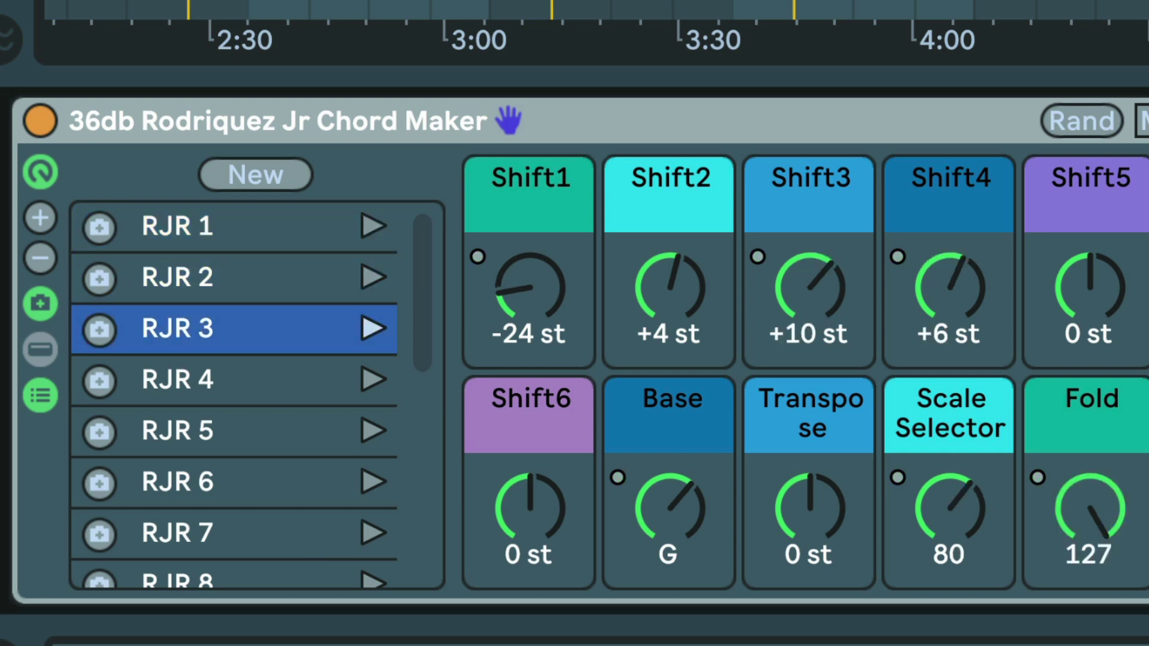
key("Down")
key("Down")
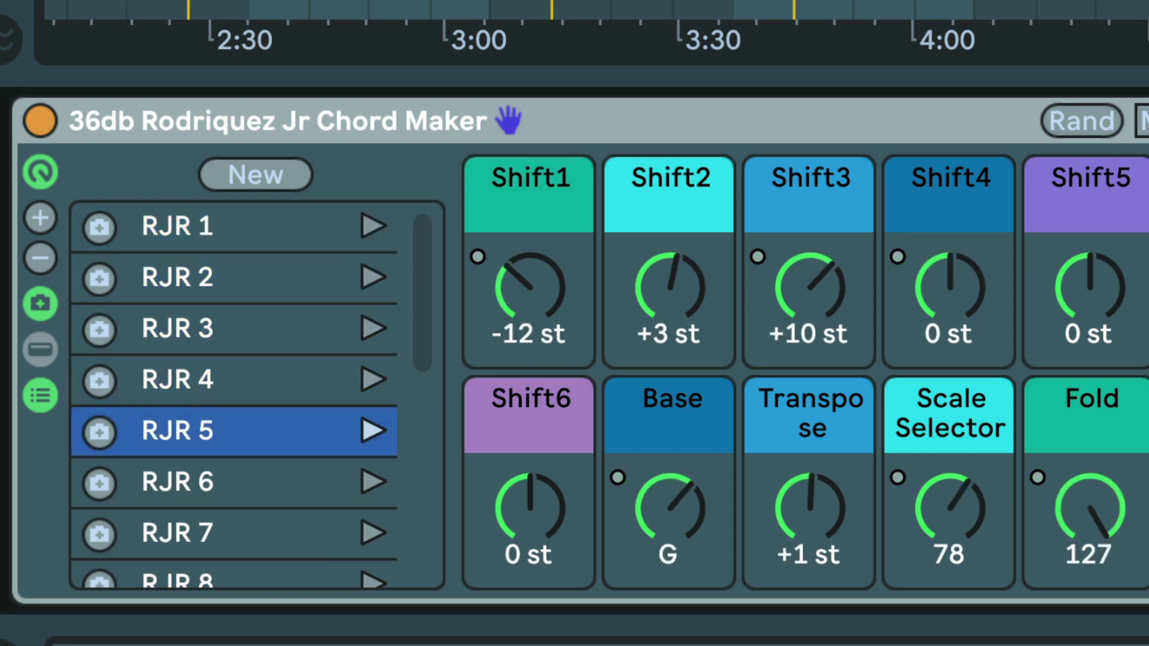
key("Down")
key("Down")
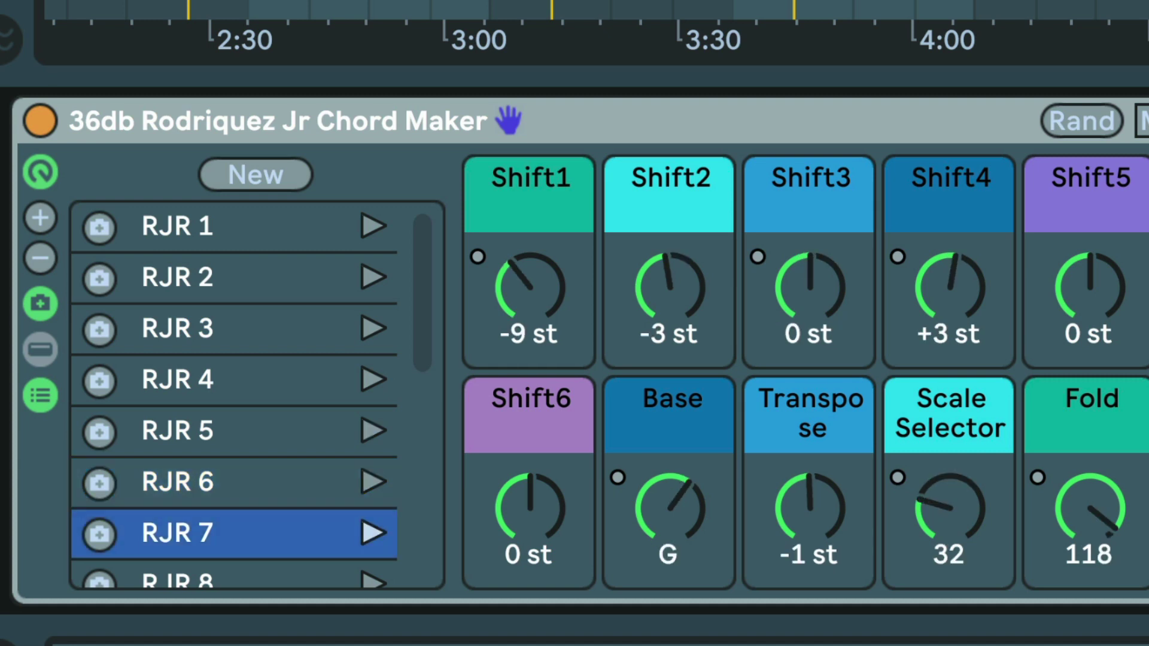
key("Down")
key("Down")
key("Down")
key("Down")
key("Down")
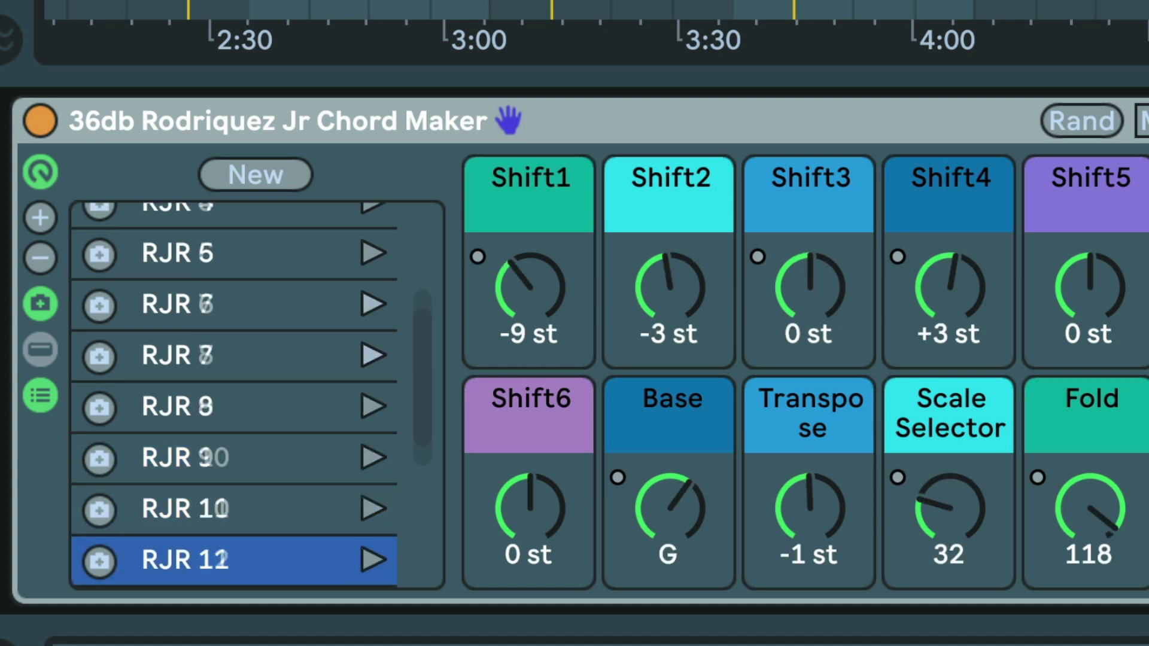
key("Down")
key("Down")
key("Down")
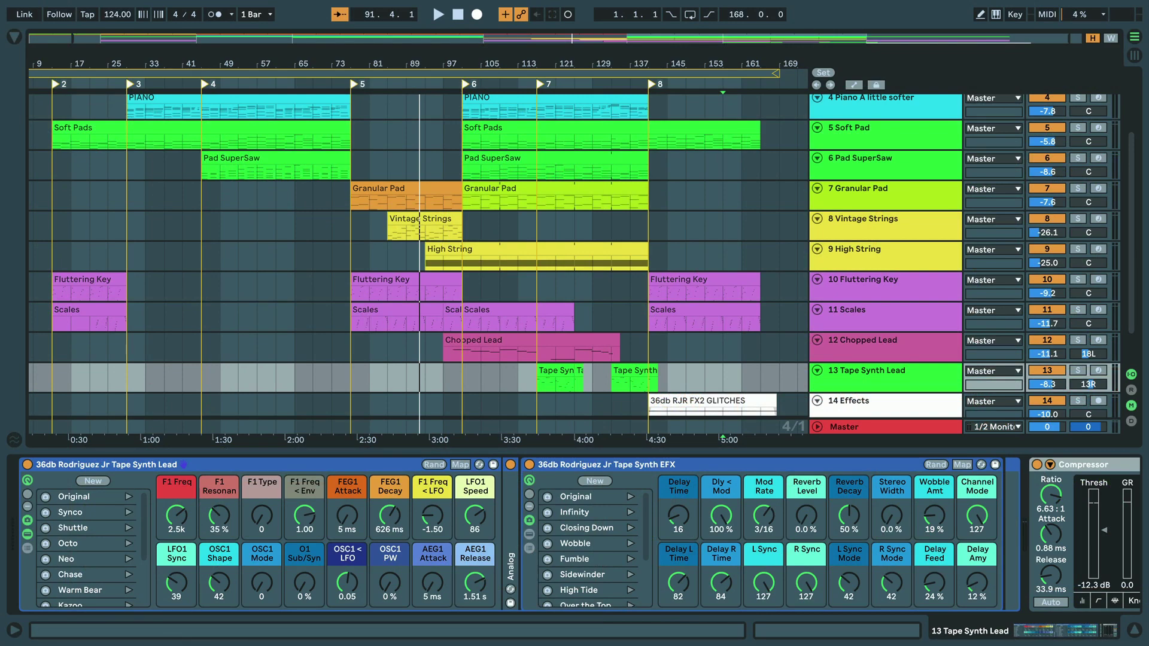
Open the browser, expanding the Audio Effects and then the Instruments preset folders.
key("ctrl+alt+b")
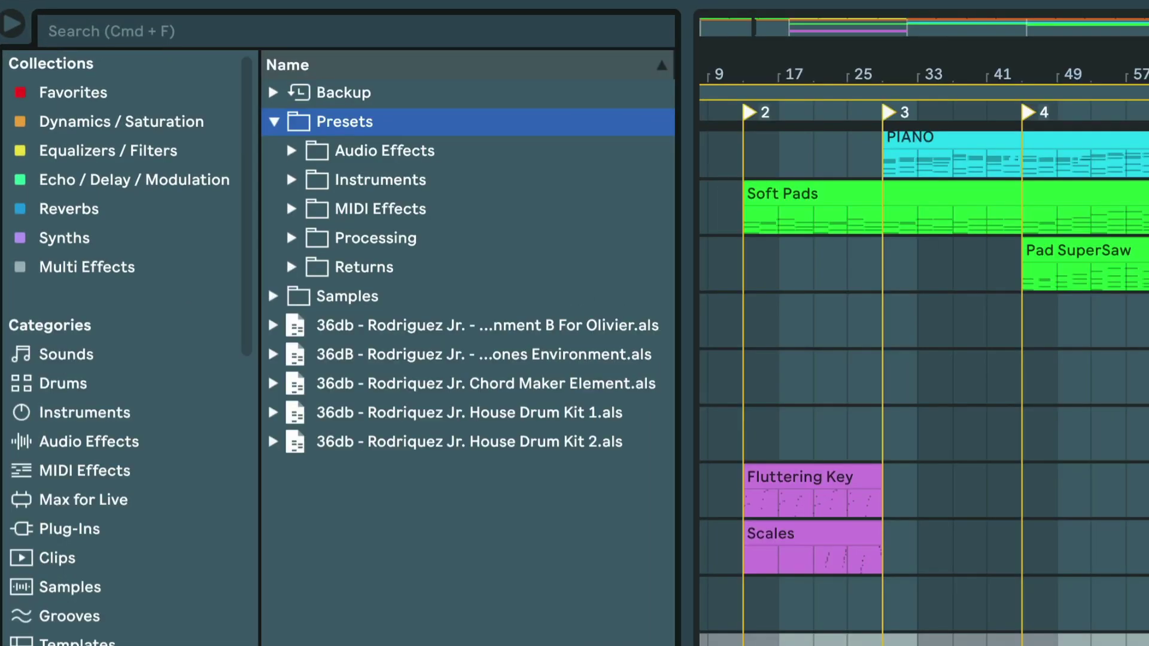
left_click(293, 151)
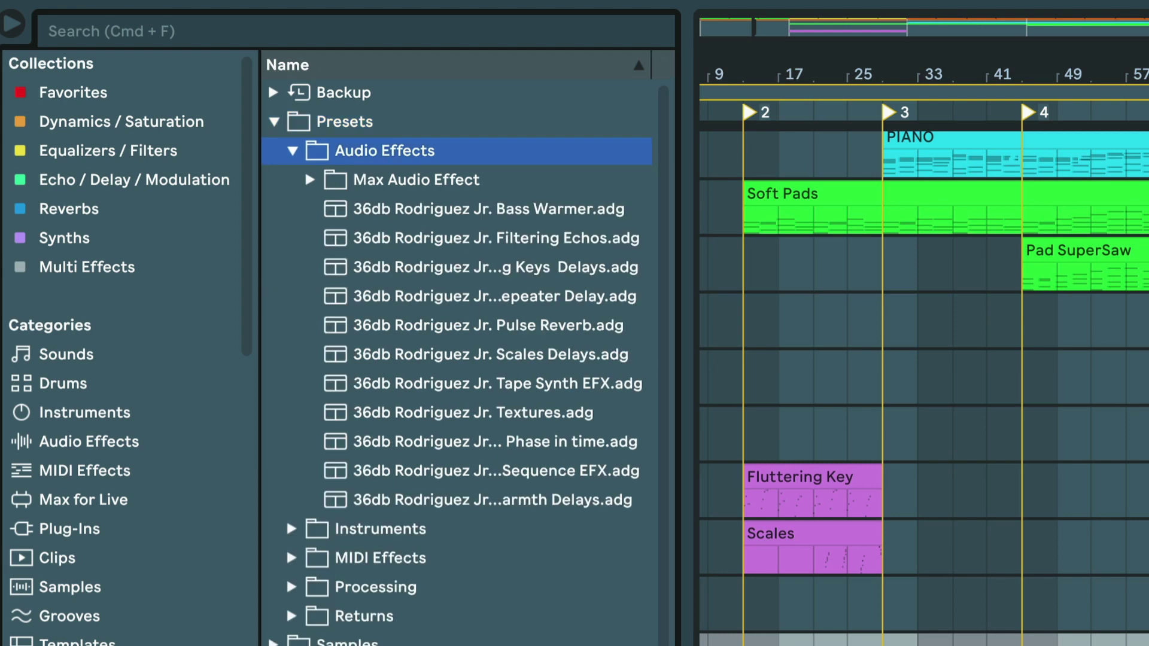
key("Left")
key("Down")
key("Right")
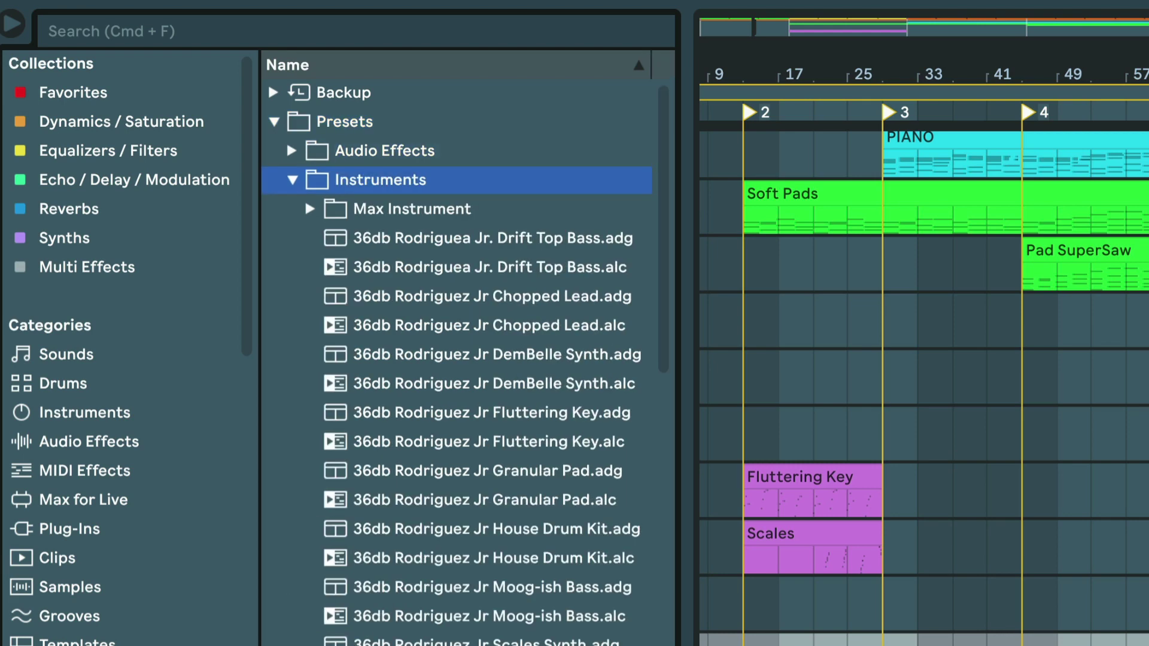
scroll(304, 198, "down", 5)
scroll(305, 269, "down", 5)
scroll(296, 404, "down", 5)
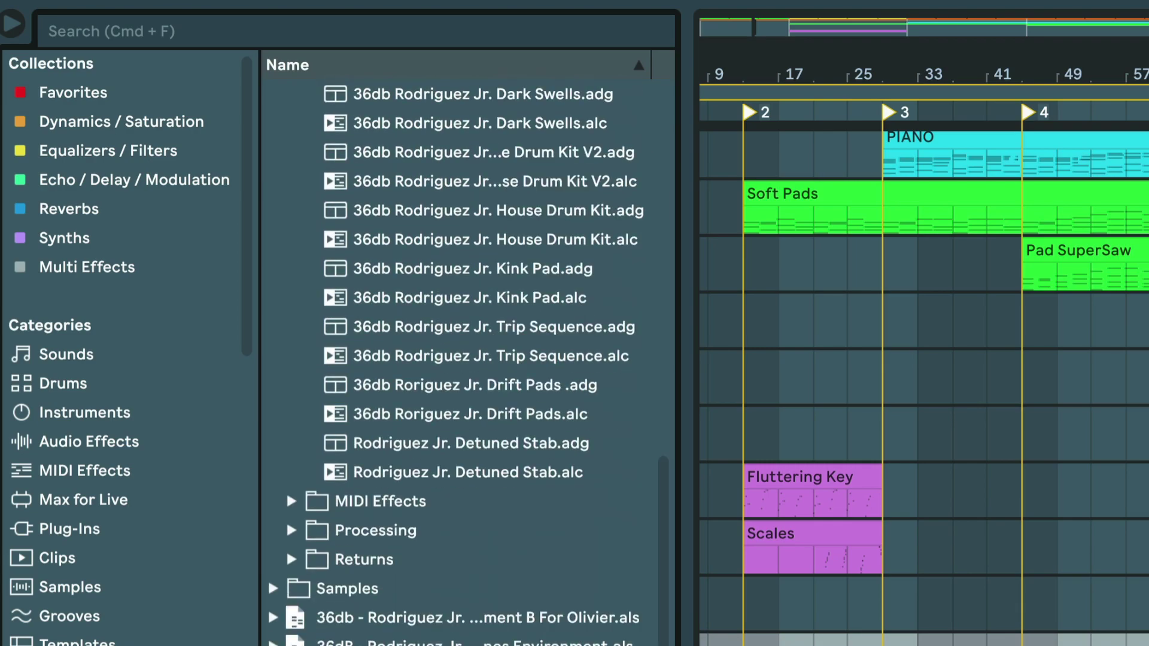
Expand the Processing presets folder to show the Drum Bus and Stereo Master Bus racks.
key("Left")
key("Down")
key("Down")
key("Right")
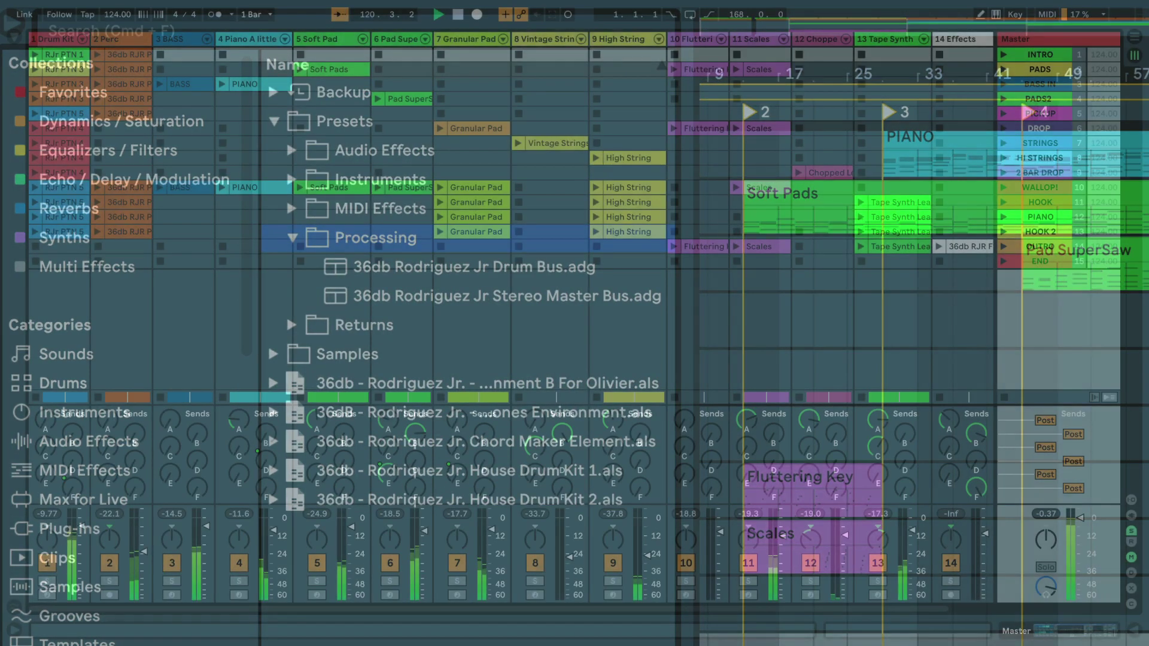